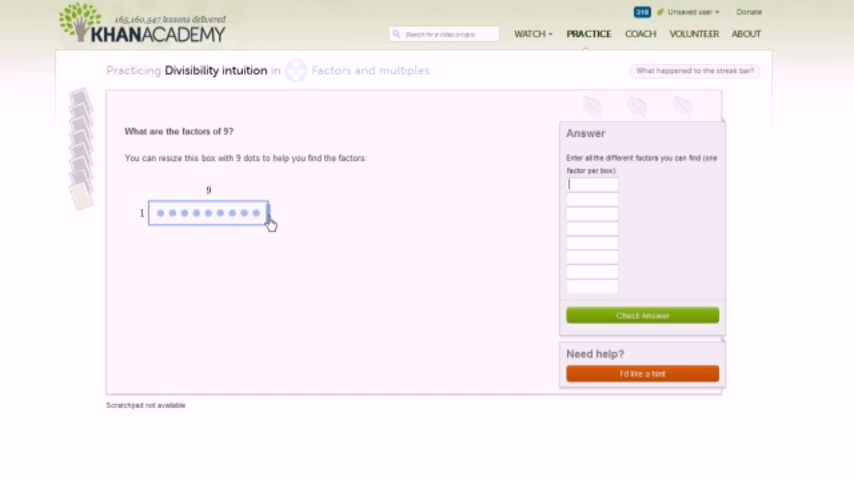
# Step: Reshape the 9 dots through two-row and six-column layouts into a 3 by 3 square
pyautogui.moveTo(270, 216); pyautogui.dragTo(218, 226)
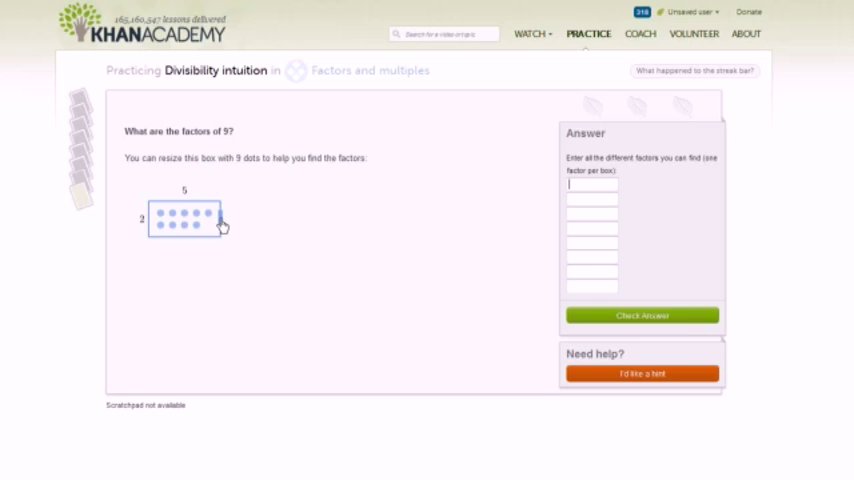
pyautogui.moveTo(218, 226); pyautogui.dragTo(229, 226)
pyautogui.moveTo(234, 224); pyautogui.dragTo(201, 229)
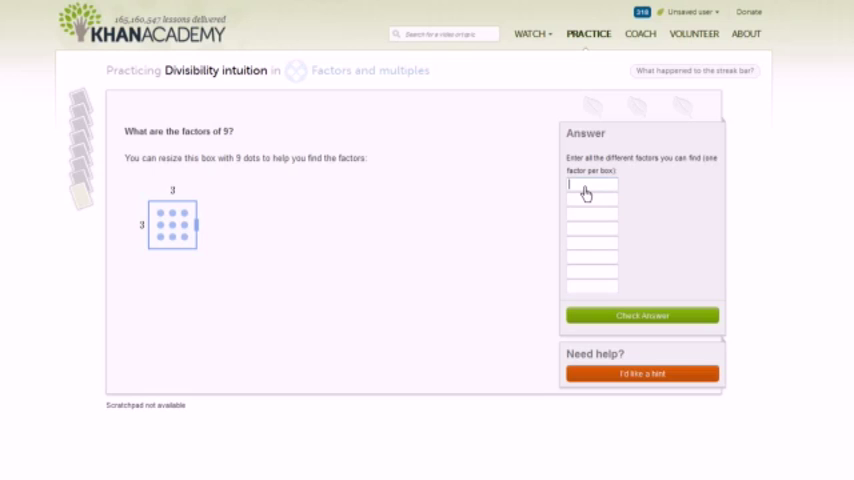
pyautogui.write('3')
# Step: Stretch the 9 dots back into a single row of 9 and select the next factor box
pyautogui.moveTo(199, 233); pyautogui.dragTo(287, 232)
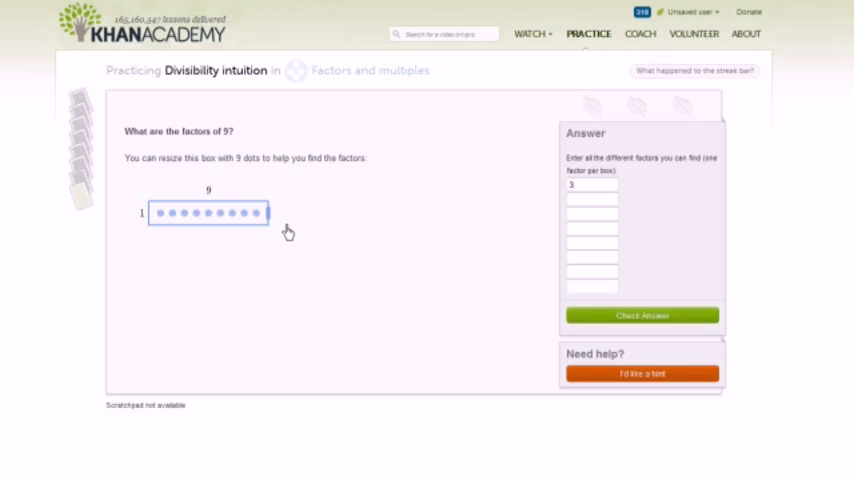
pyautogui.click(573, 204)
pyautogui.write('1')
pyautogui.write('9')
# Step: Narrow the 9 dots into one tall column and check the factors 3, 1 and 9
pyautogui.moveTo(268, 215); pyautogui.dragTo(257, 221)
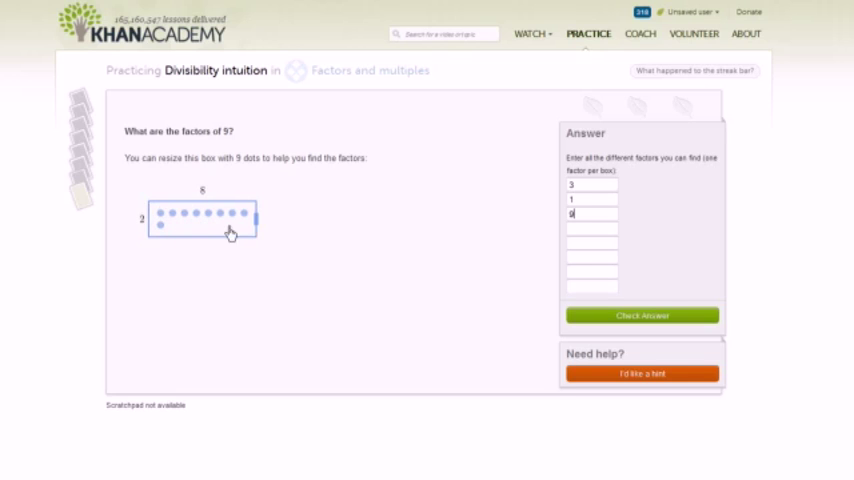
pyautogui.moveTo(257, 230); pyautogui.dragTo(236, 231)
pyautogui.moveTo(233, 226); pyautogui.dragTo(170, 232)
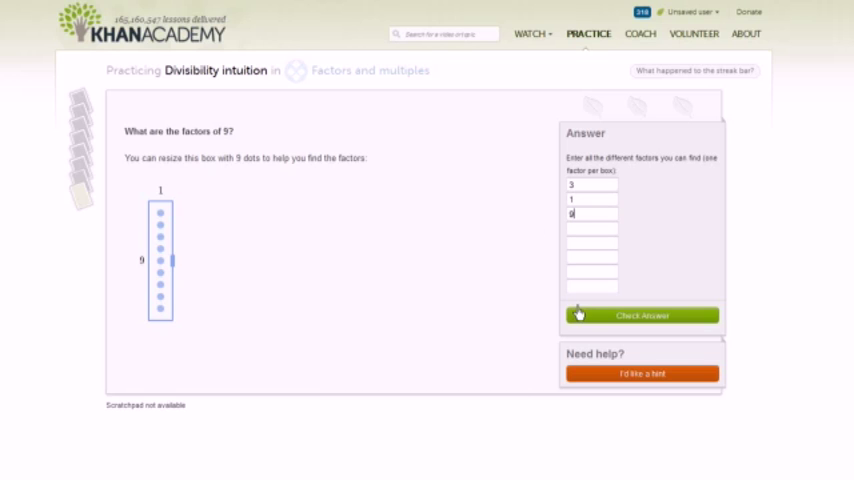
pyautogui.click(610, 316)
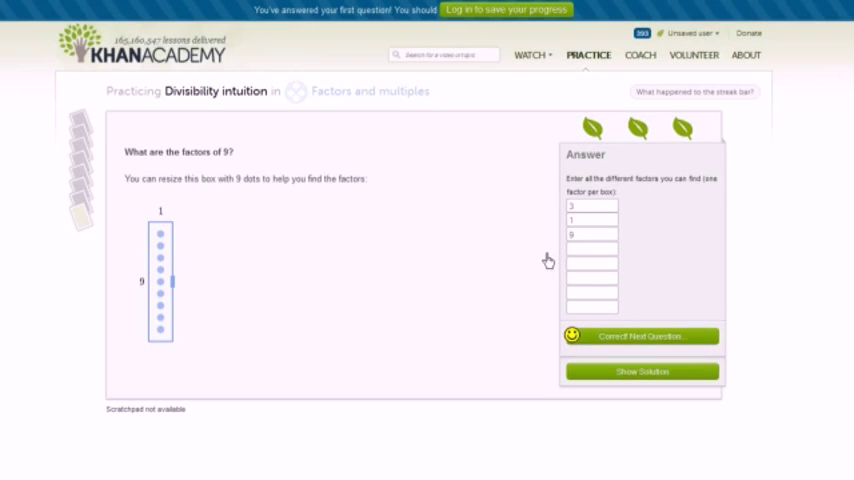
# Step: Load the factors-of-16 question and select its second answer box
pyautogui.click(619, 342)
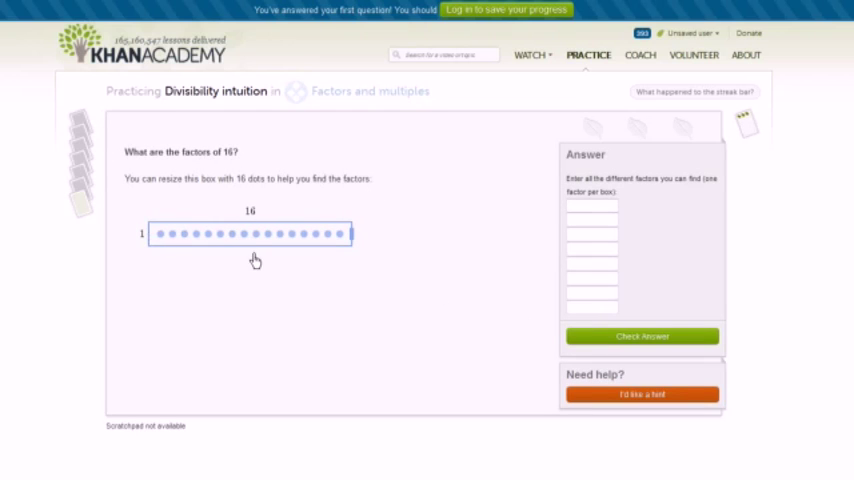
pyautogui.write('1')
pyautogui.click(576, 228)
pyautogui.write('1')
pyautogui.write('6')
# Step: Narrow the 16 dots into two rows of 8 and select the third and fourth factor boxes
pyautogui.moveTo(355, 240); pyautogui.dragTo(304, 250)
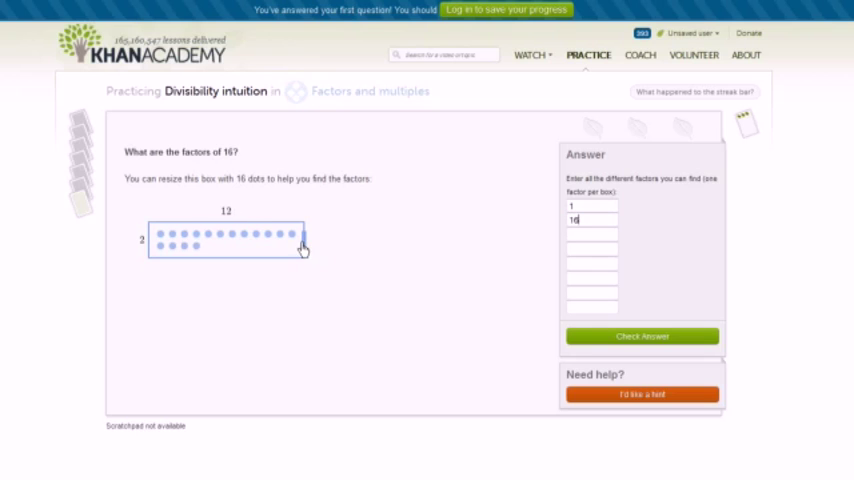
pyautogui.moveTo(304, 250); pyautogui.dragTo(258, 247)
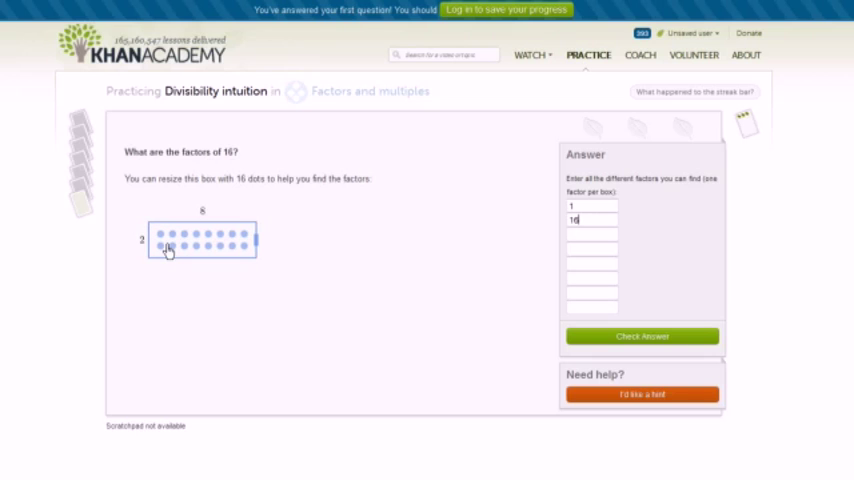
pyautogui.click(594, 240)
pyautogui.write('2')
pyautogui.click(596, 254)
pyautogui.write('8')
# Step: Shape the 16 dots into a 4 by 4 square for factor 4, then narrow to two columns
pyautogui.moveTo(258, 246); pyautogui.dragTo(226, 249)
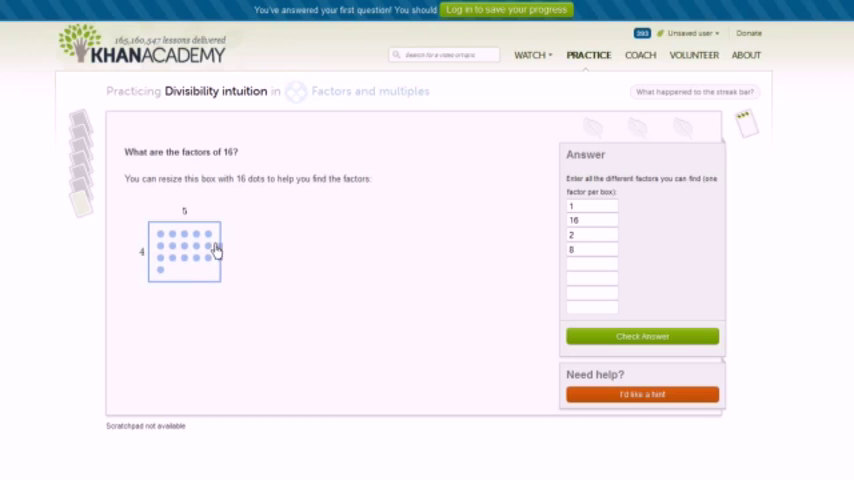
pyautogui.moveTo(217, 249); pyautogui.dragTo(213, 252)
pyautogui.click(590, 265)
pyautogui.write('4')
pyautogui.moveTo(208, 262); pyautogui.dragTo(196, 266)
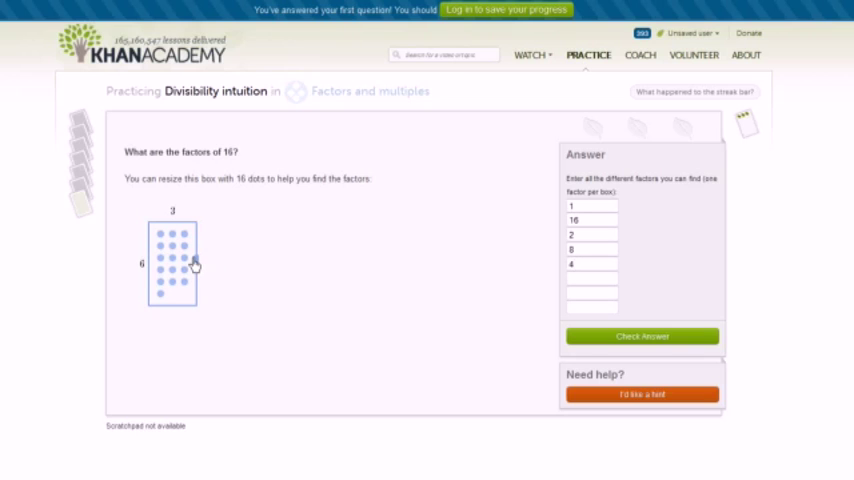
pyautogui.moveTo(193, 262); pyautogui.dragTo(188, 266)
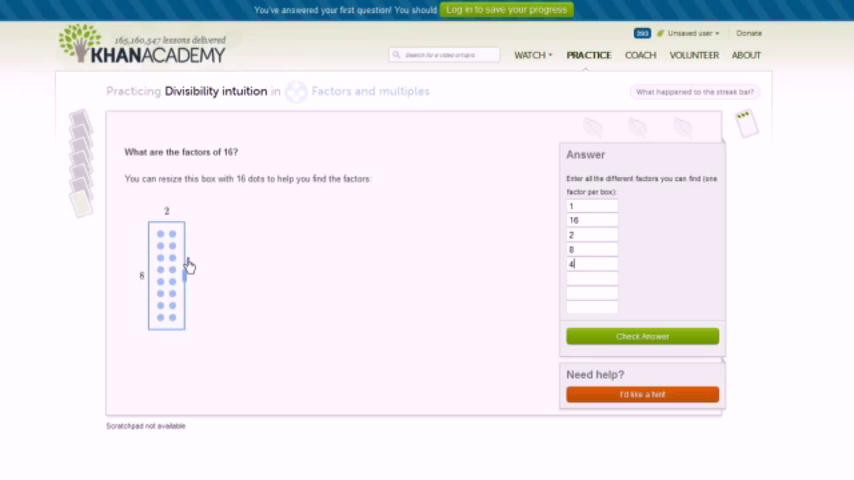
# Step: Stack all 16 dots in one column and check the factors 1, 16, 2, 8 and 4
pyautogui.moveTo(189, 266); pyautogui.dragTo(170, 273)
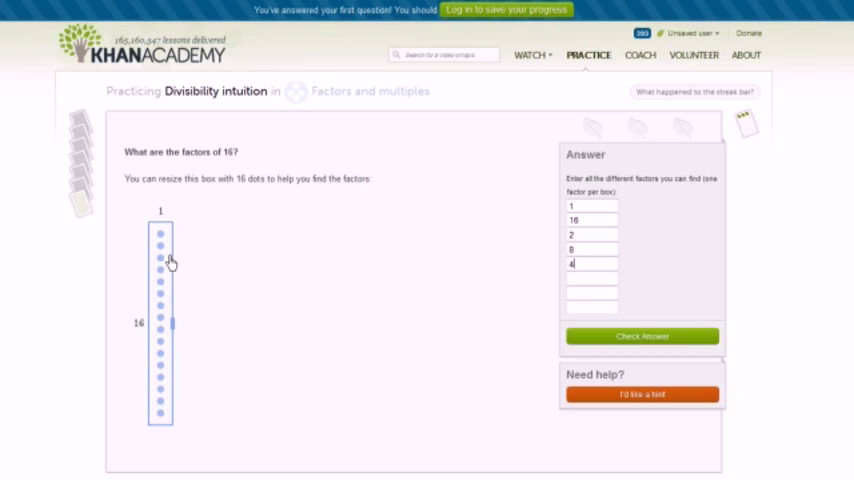
pyautogui.click(591, 340)
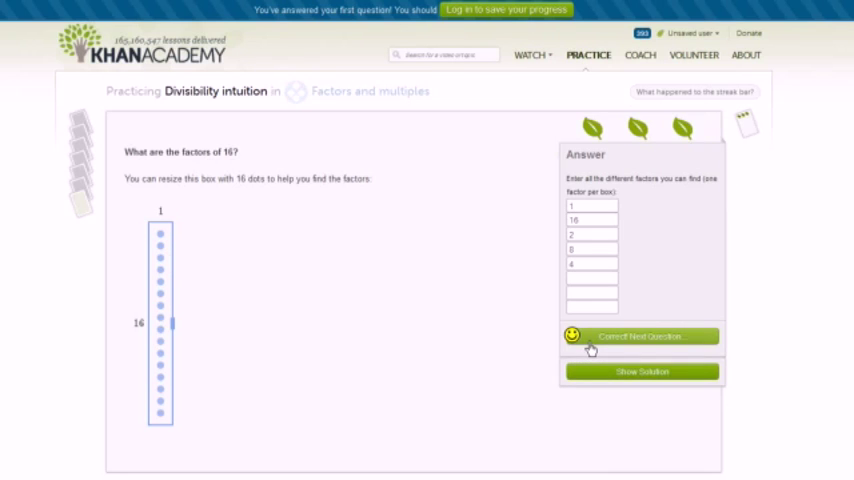